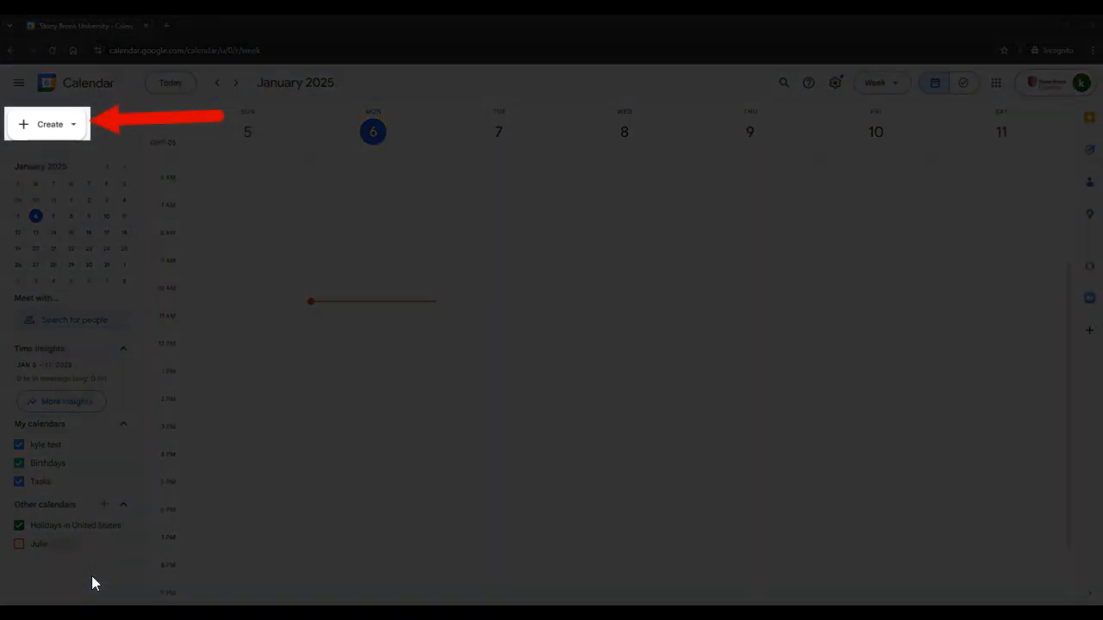
Create a new bookable appointment schedule titled 'Meet with' plus the host's first name and '(Virtually)'.
left_click(75, 127)
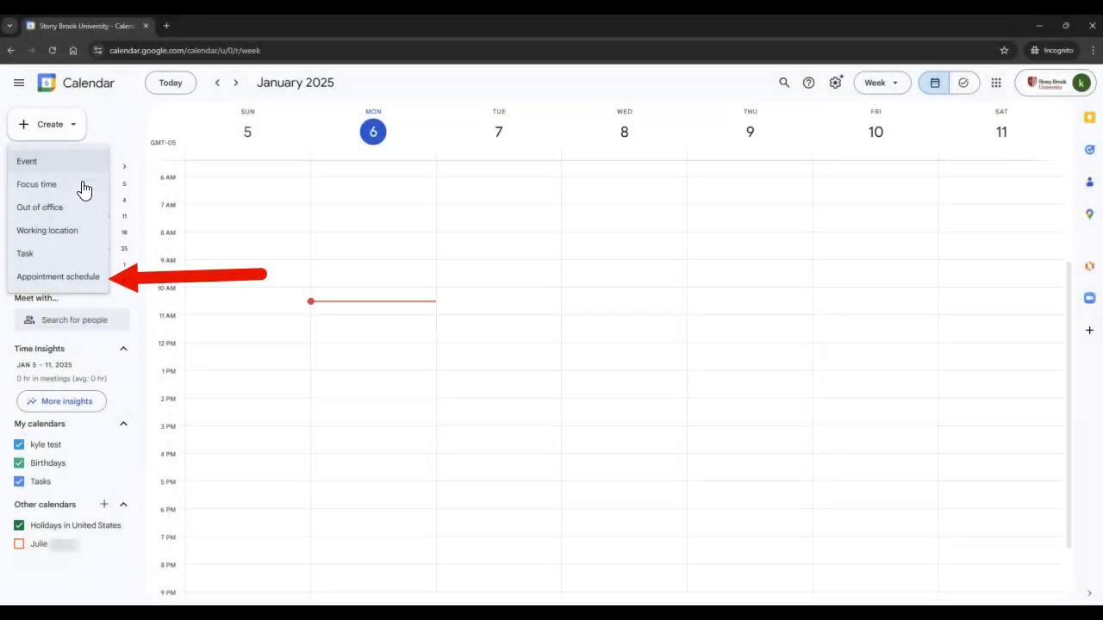
left_click(89, 291)
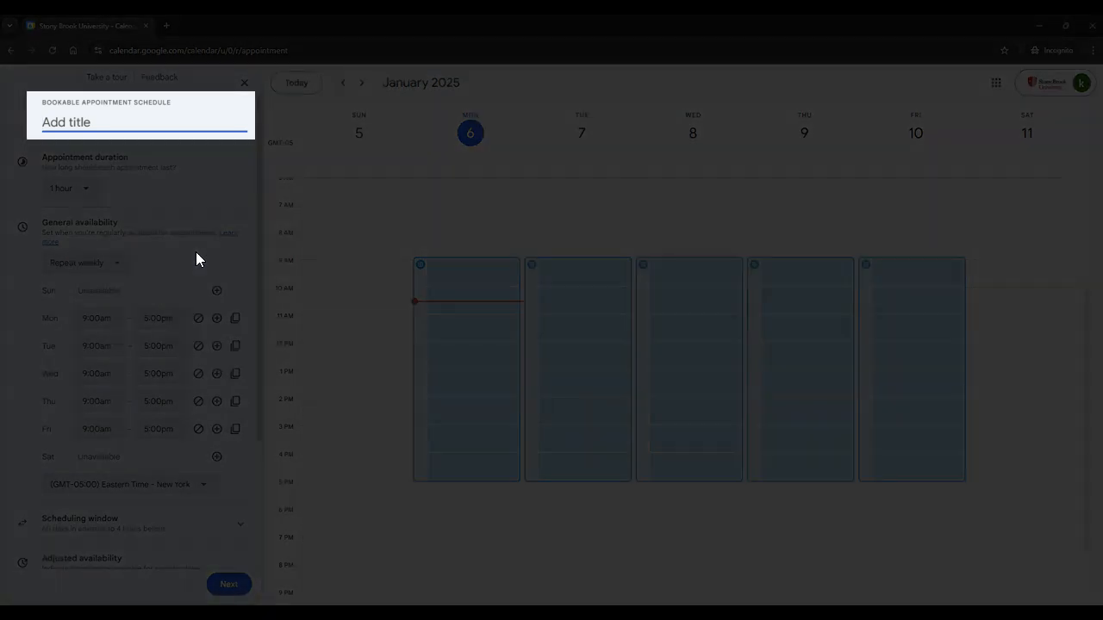
type("Meet with Kyle (Virtually)")
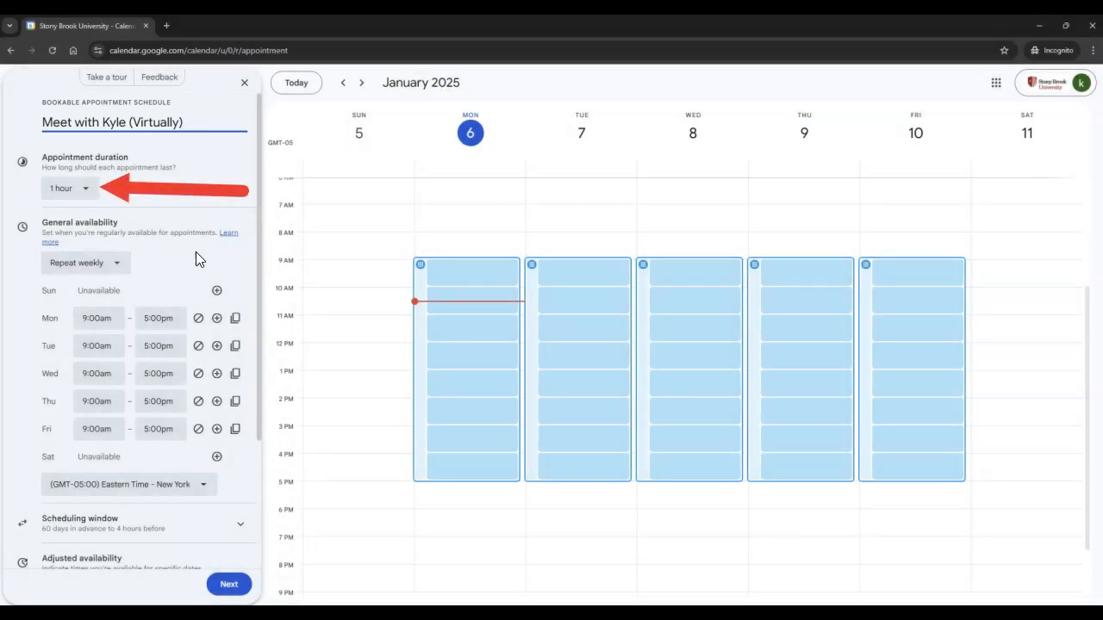
Set the appointment duration to 30 minutes, keeping the weekly repeat.
left_click(91, 190)
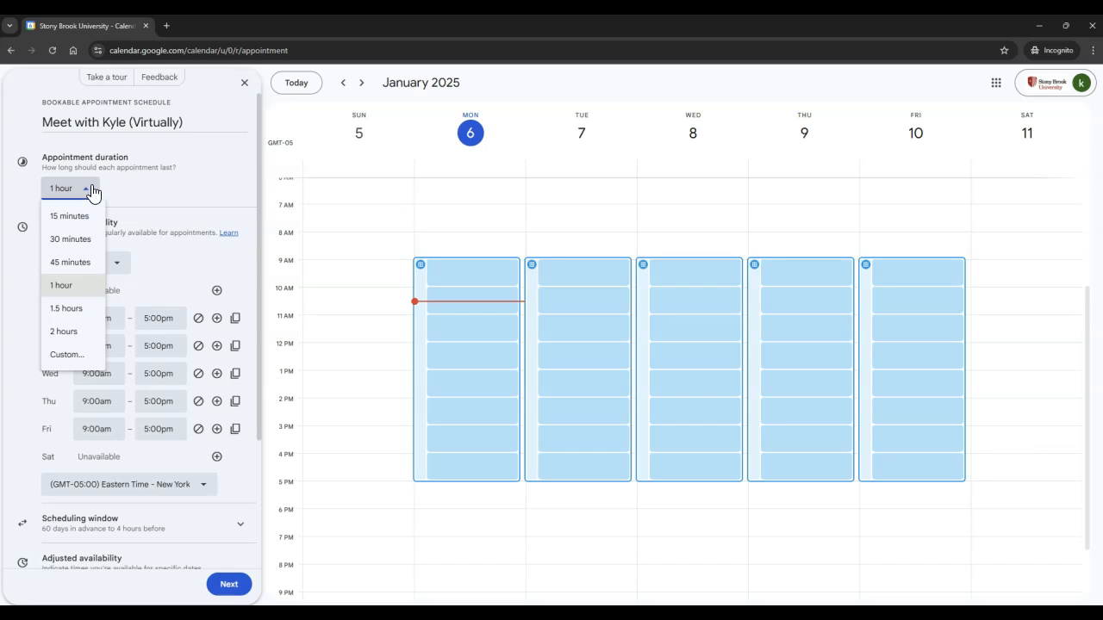
left_click(95, 242)
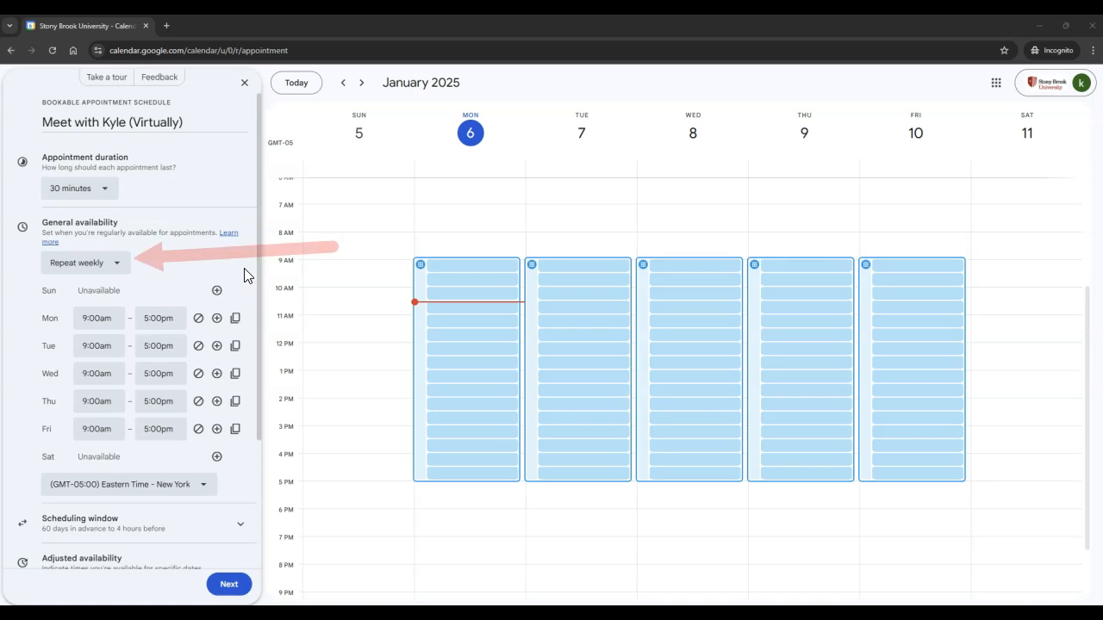
left_click(126, 271)
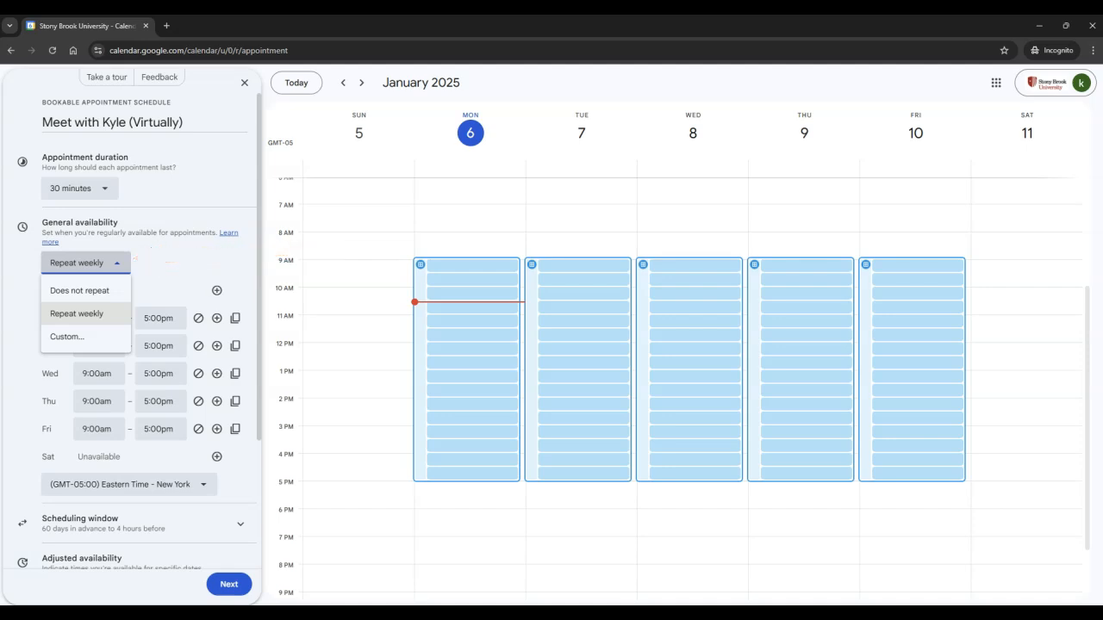
left_click(162, 317)
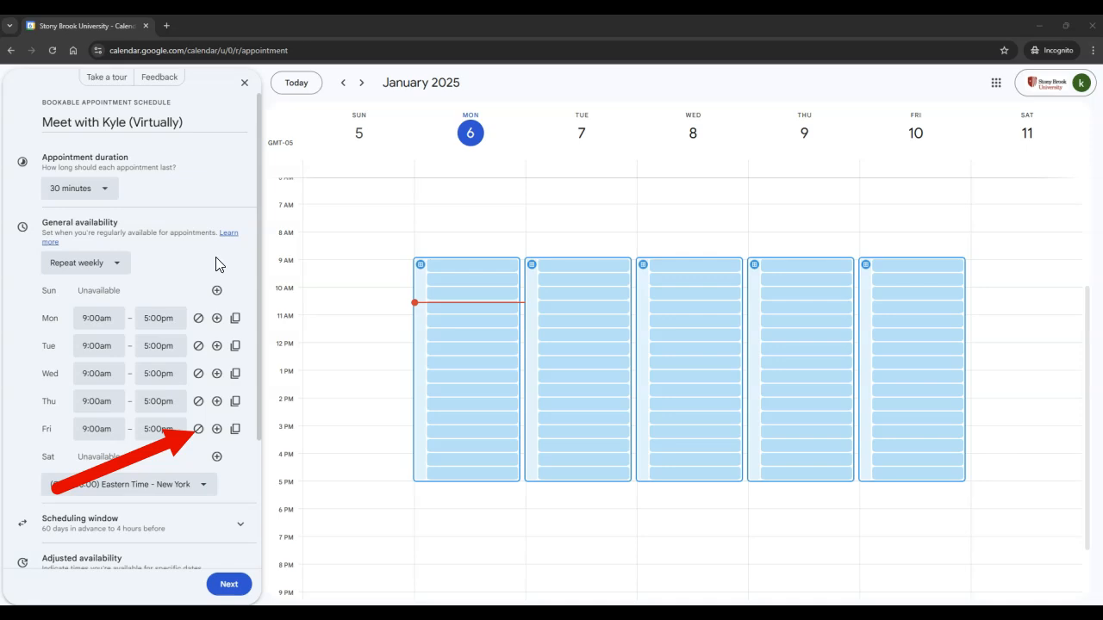
Make Friday unavailable and change Monday's availability to end at 12:00pm.
left_click(198, 429)
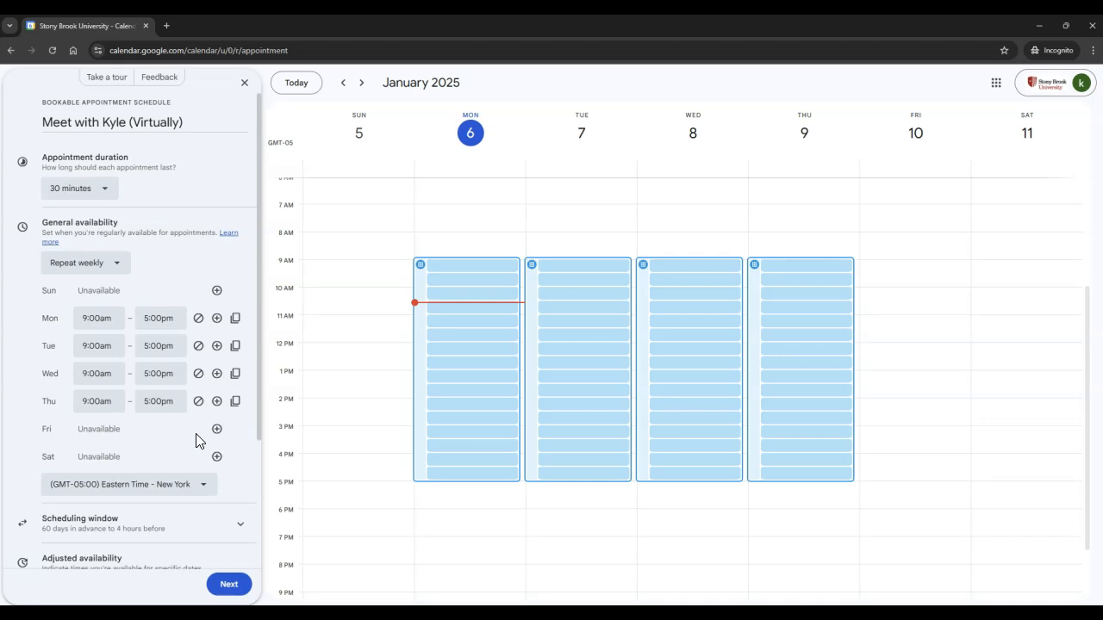
left_click(160, 321)
scroll(183, 404, "down", 5)
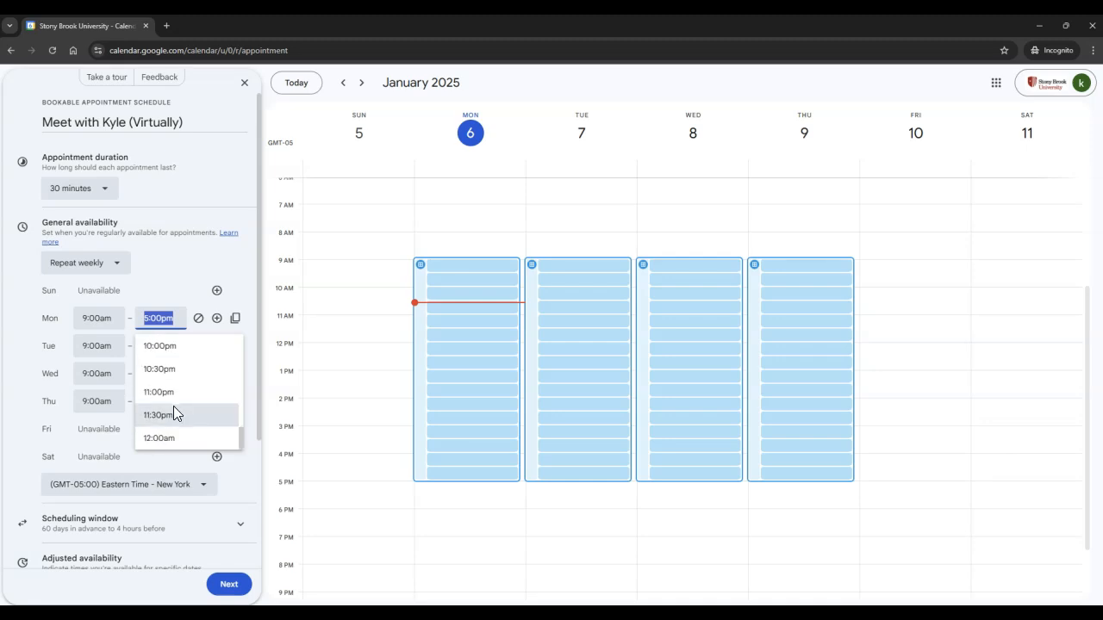
scroll(173, 412, "up", 10)
scroll(191, 406, "down", 2)
left_click(192, 382)
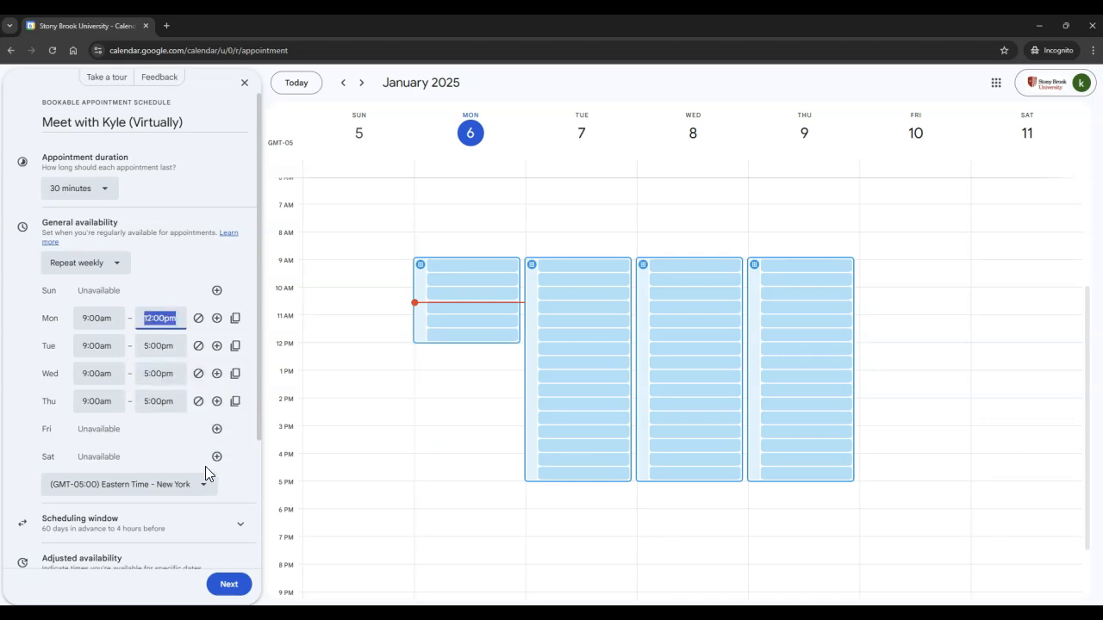
left_click(158, 457)
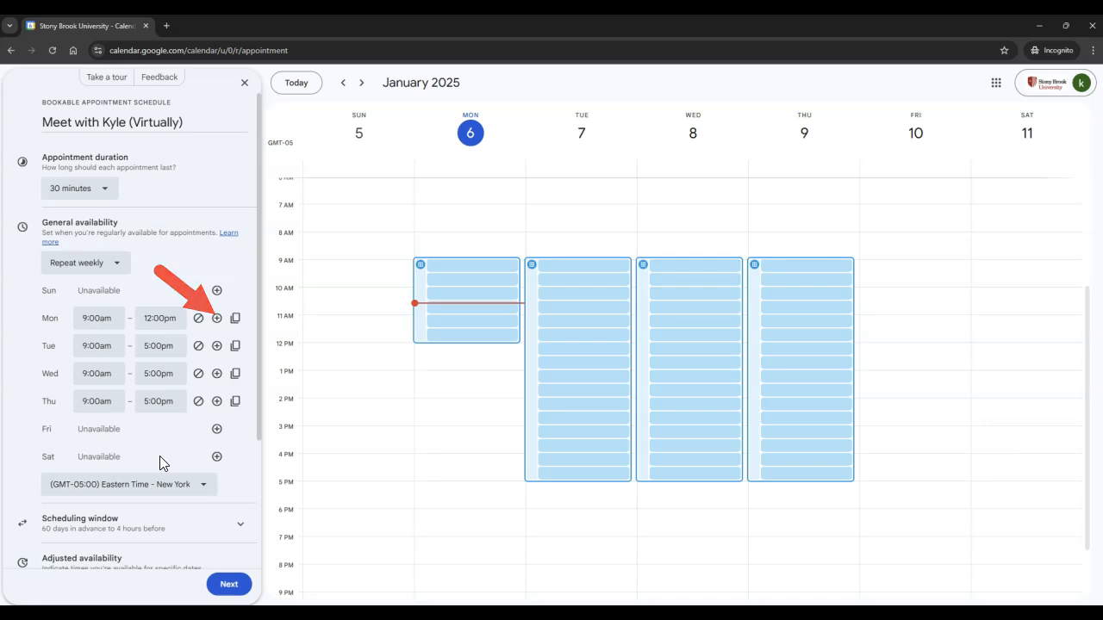
Add a second Monday availability interval from 2:00pm to 4:00pm.
left_click(216, 318)
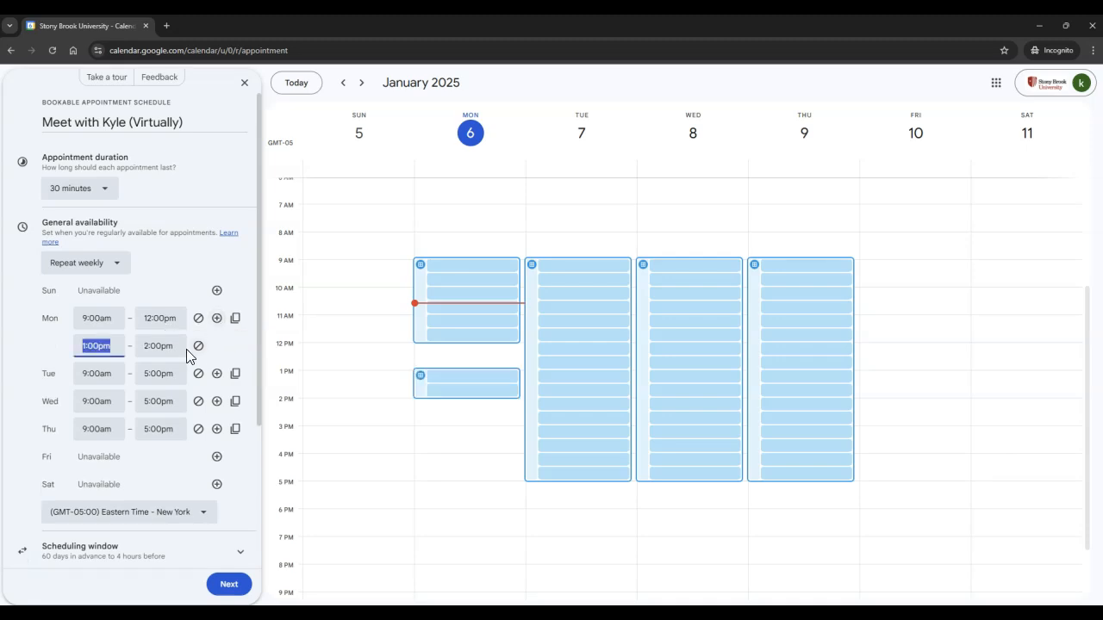
left_click(101, 345)
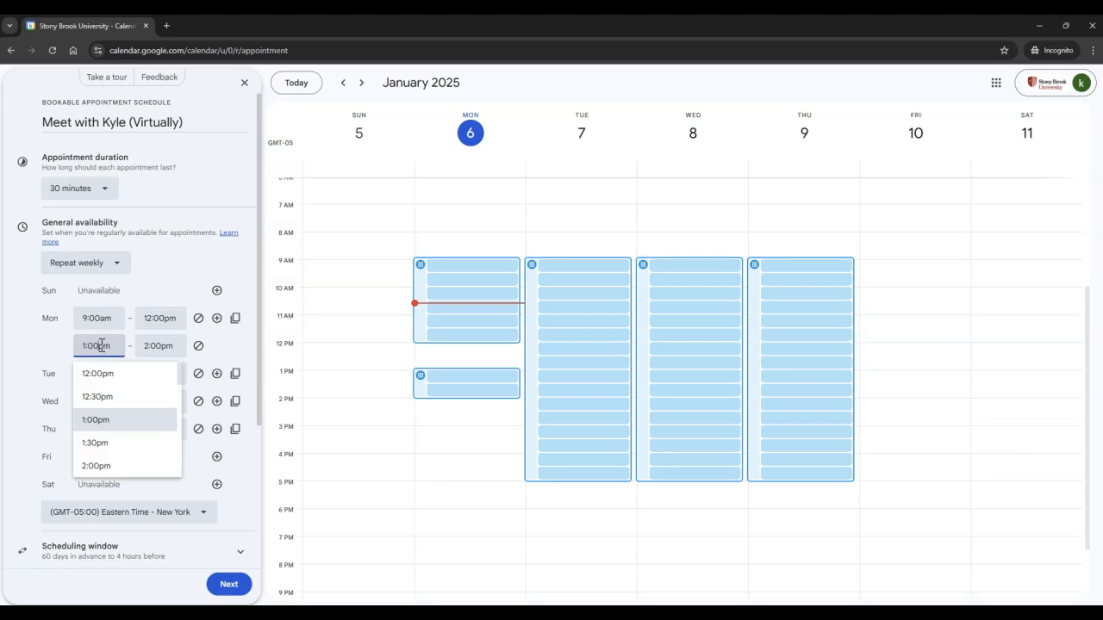
left_click(121, 466)
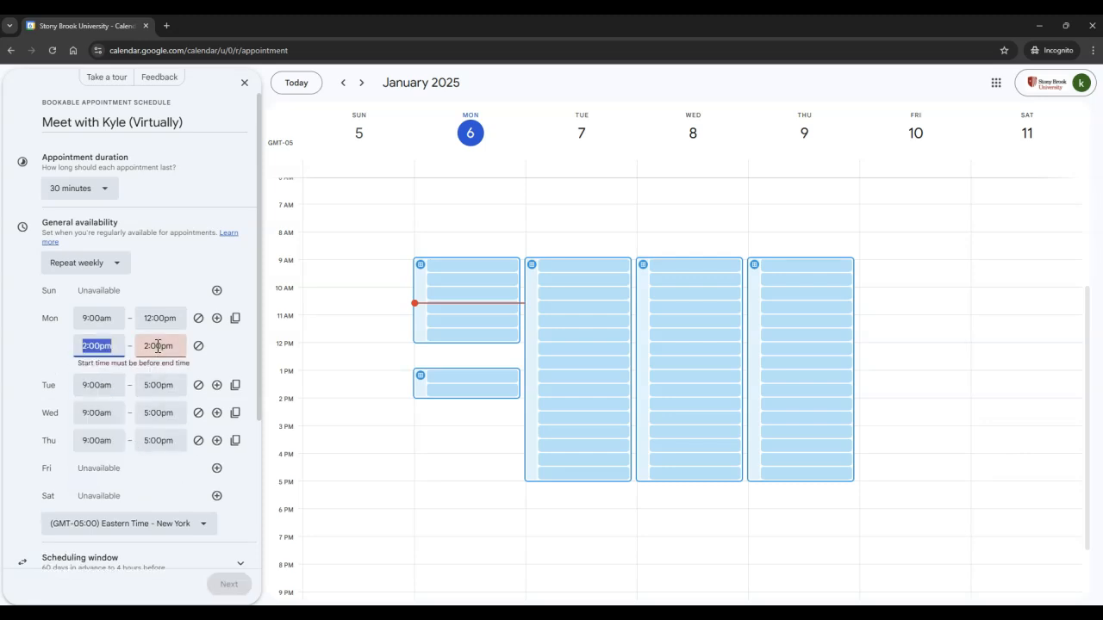
left_click(161, 346)
left_click(171, 466)
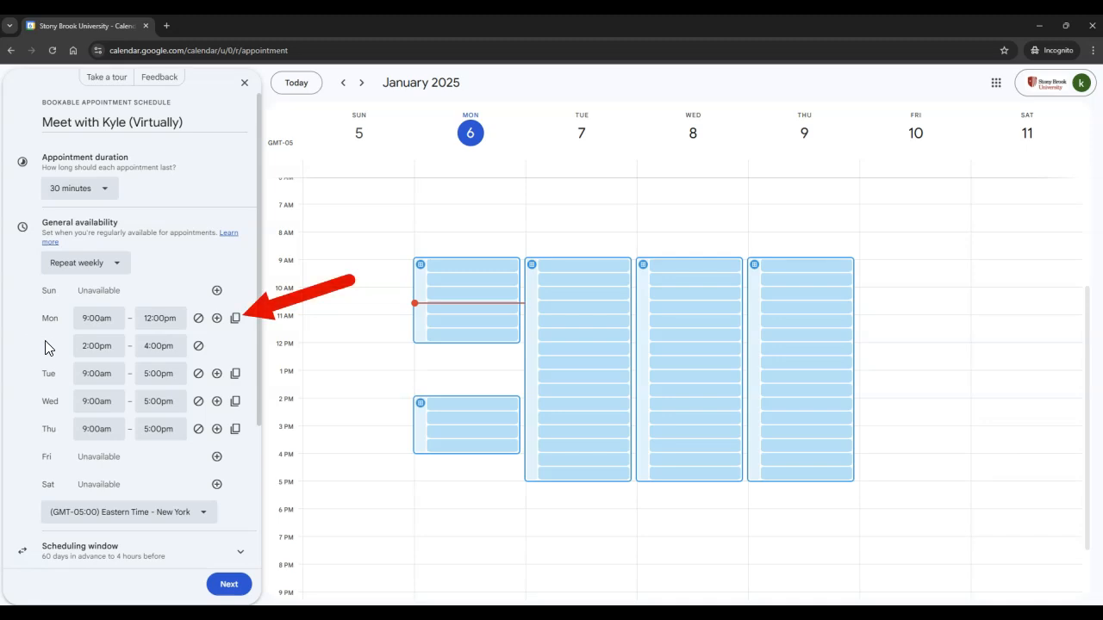
Copy Monday's availability hours to all the other available weekdays.
left_click(237, 323)
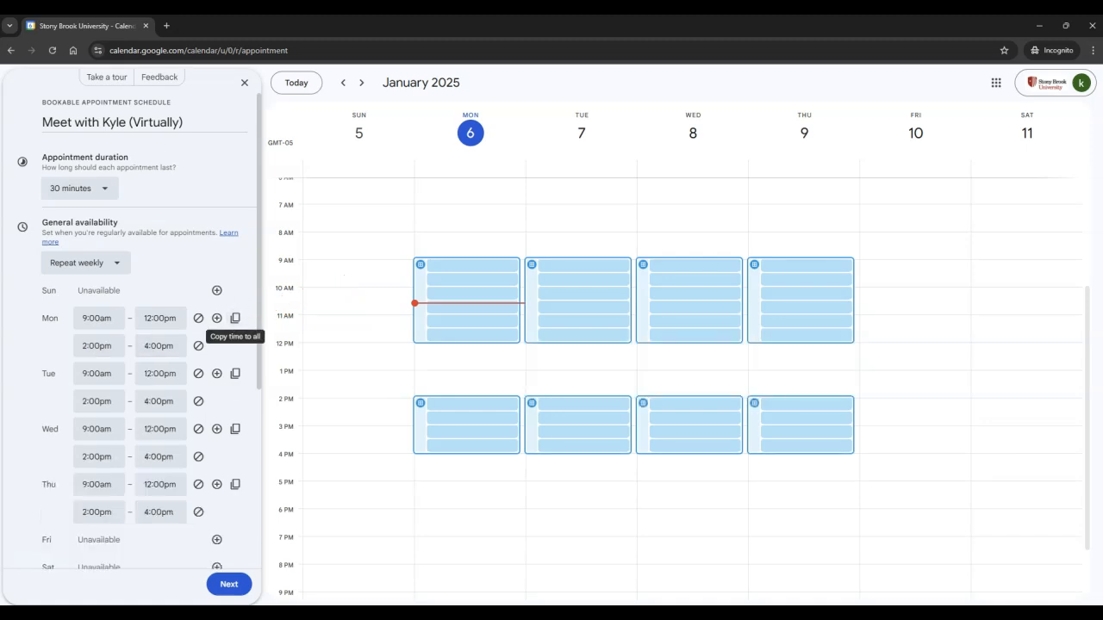
scroll(237, 323, "down", 1)
scroll(34, 437, "down", 2)
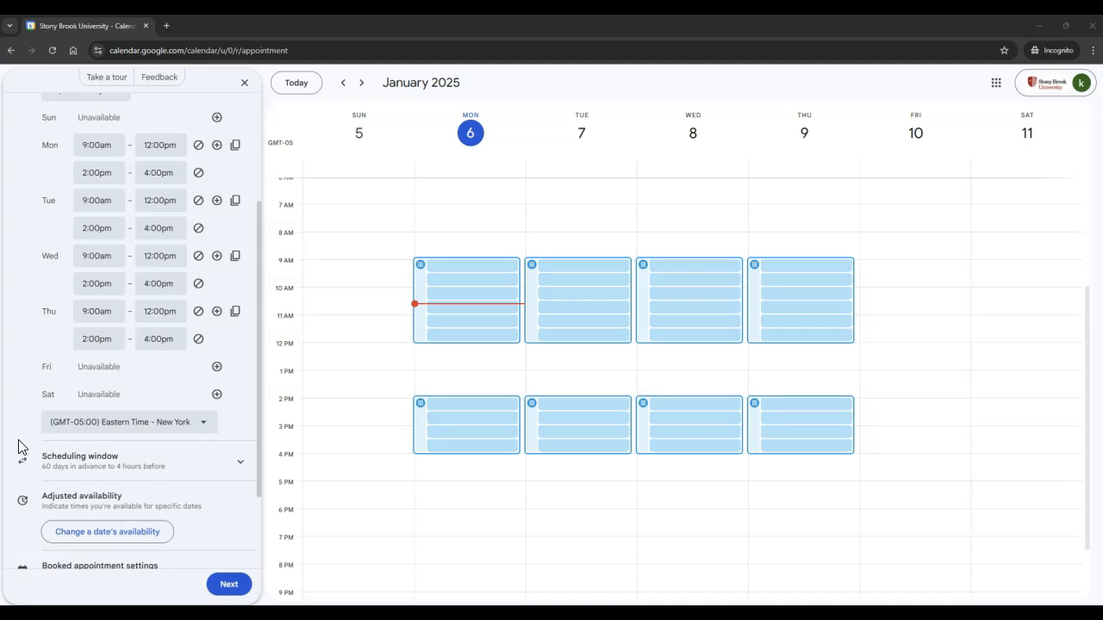
scroll(19, 441, "down", 2)
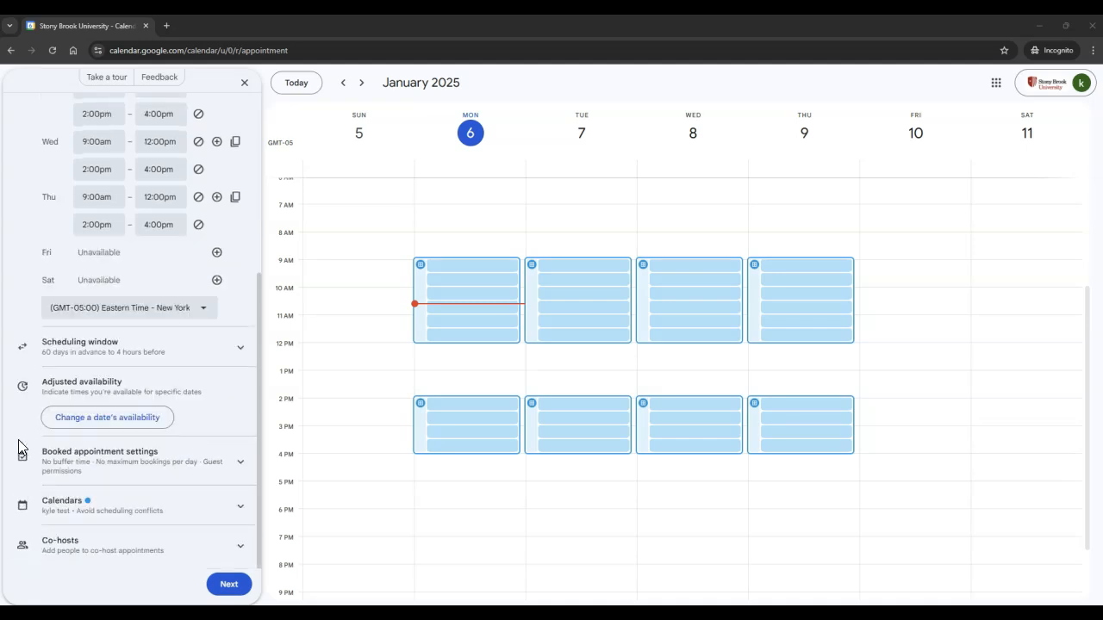
Set the minimum time before an appointment can be booked to 1 hour in the scheduling window.
left_click(241, 349)
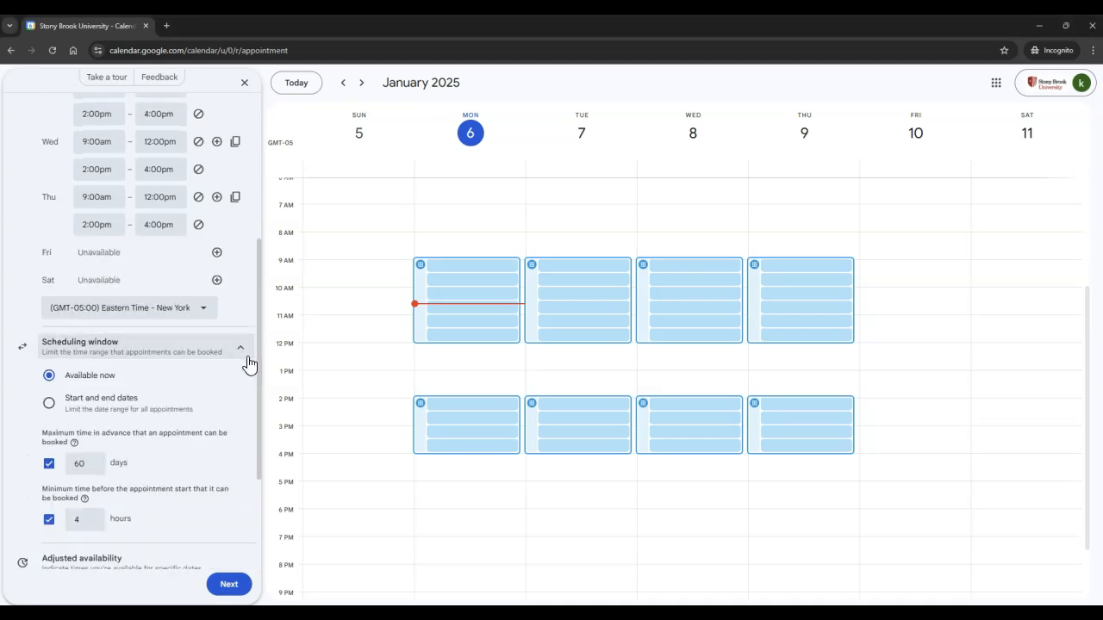
left_click_drag(258, 407, 259, 448)
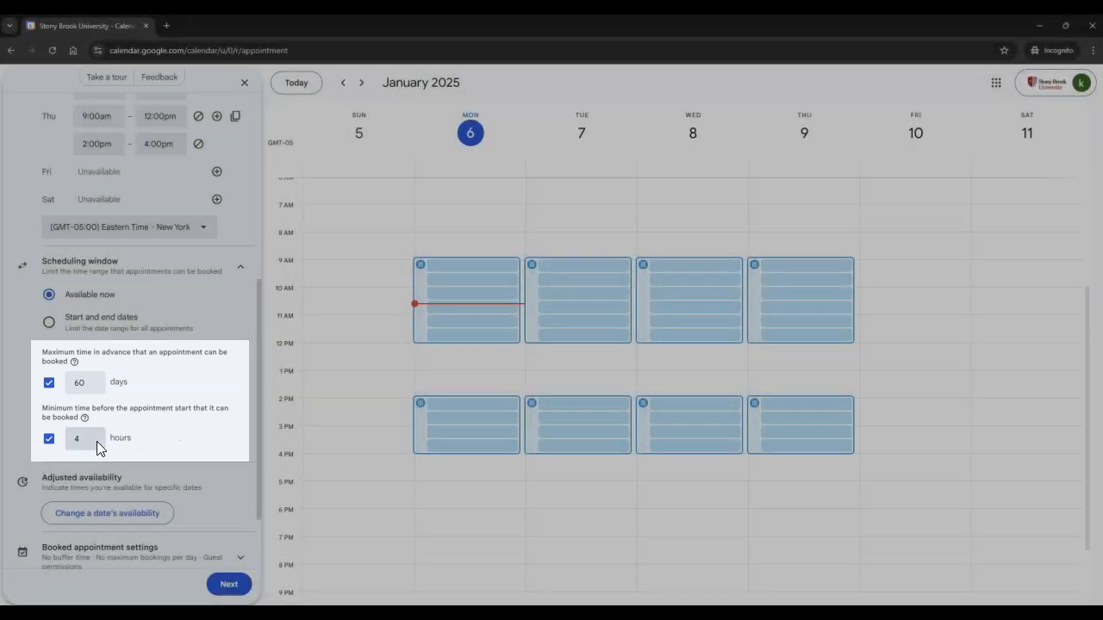
left_click(95, 441)
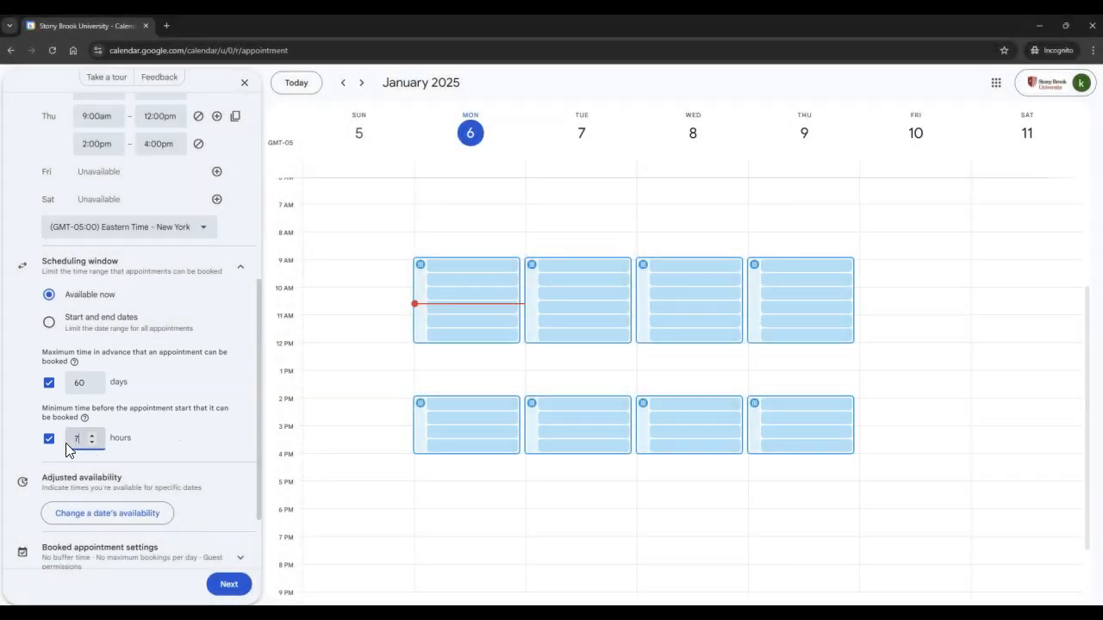
left_click(92, 443)
left_click(92, 443)
left_click(92, 443)
left_click(92, 443)
left_click(92, 443)
left_click(92, 443)
left_click(161, 448)
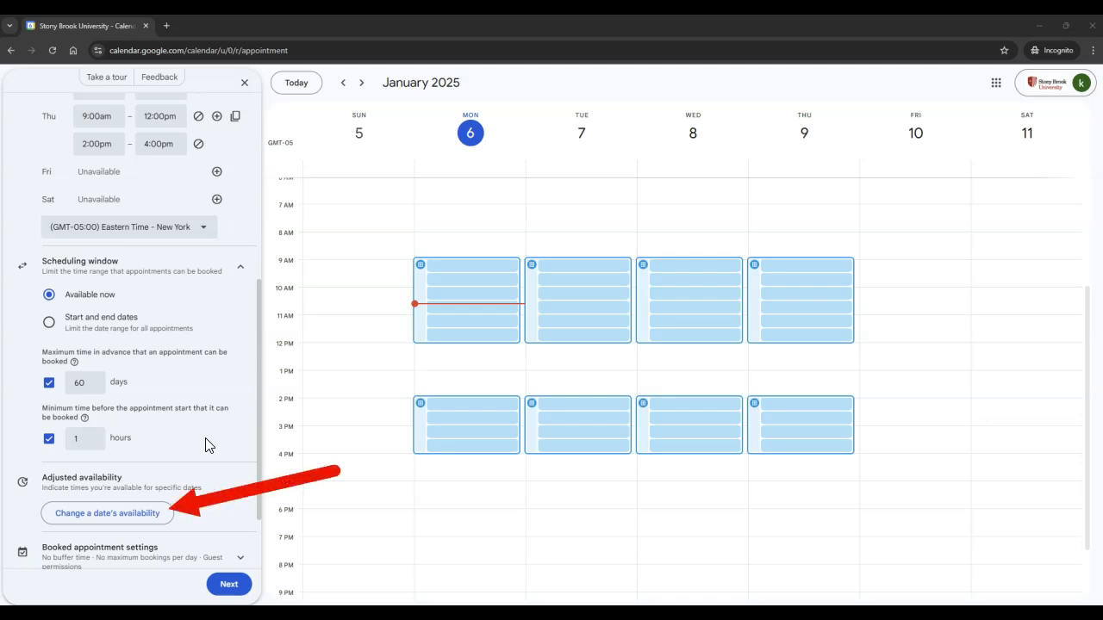
Add an adjusted availability date for Jan 8, 2025 and mark it unavailable all day.
left_click(164, 514)
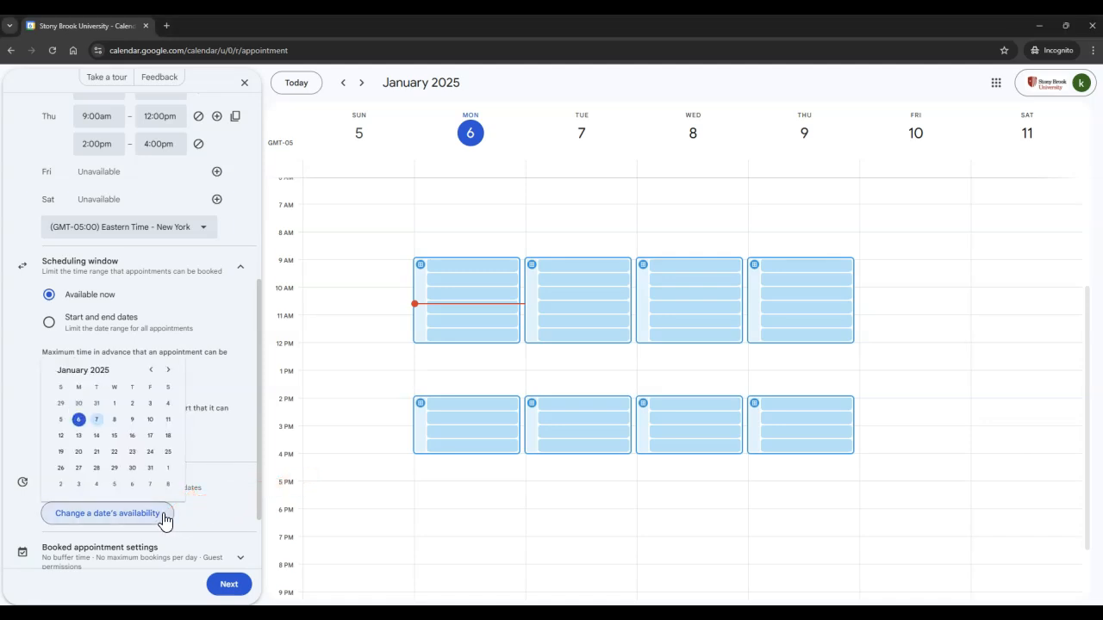
left_click(114, 421)
scroll(166, 431, "down", 2)
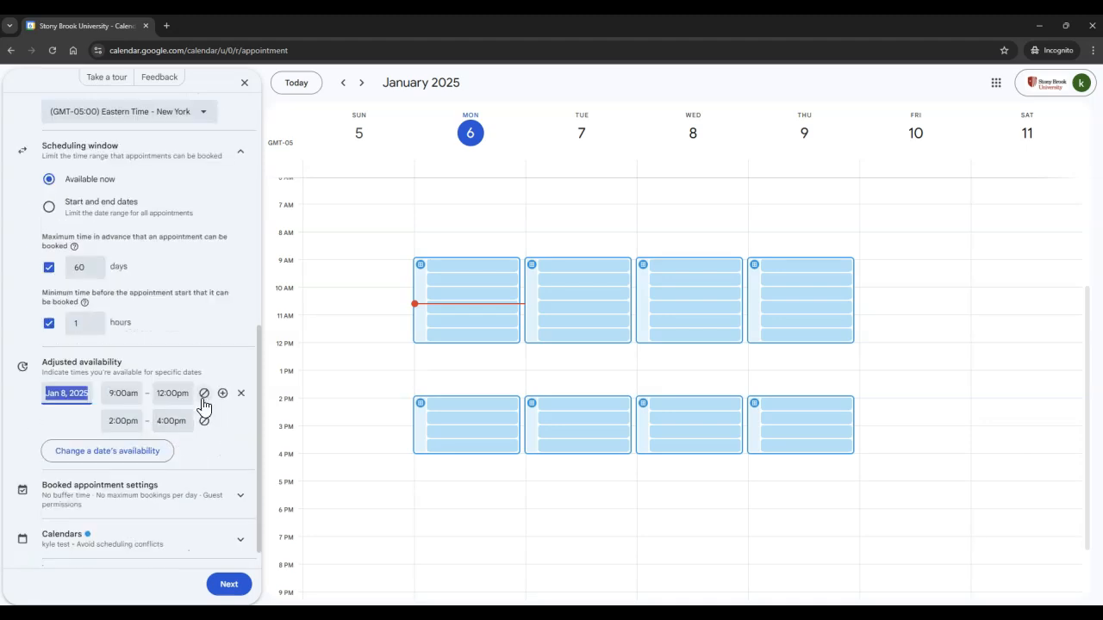
left_click(203, 393)
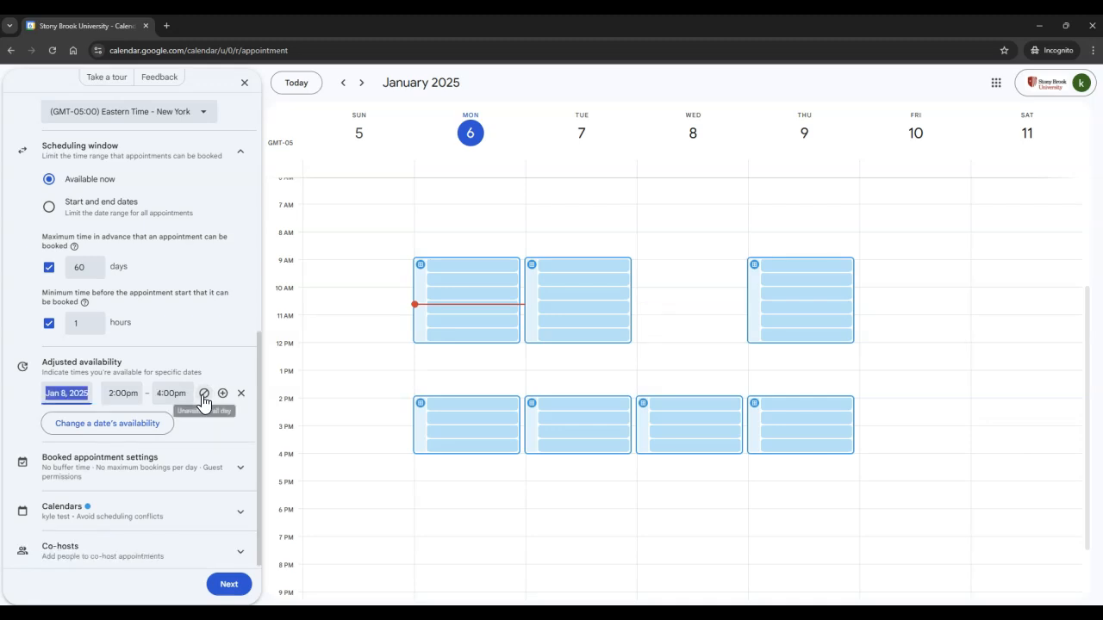
left_click(203, 394)
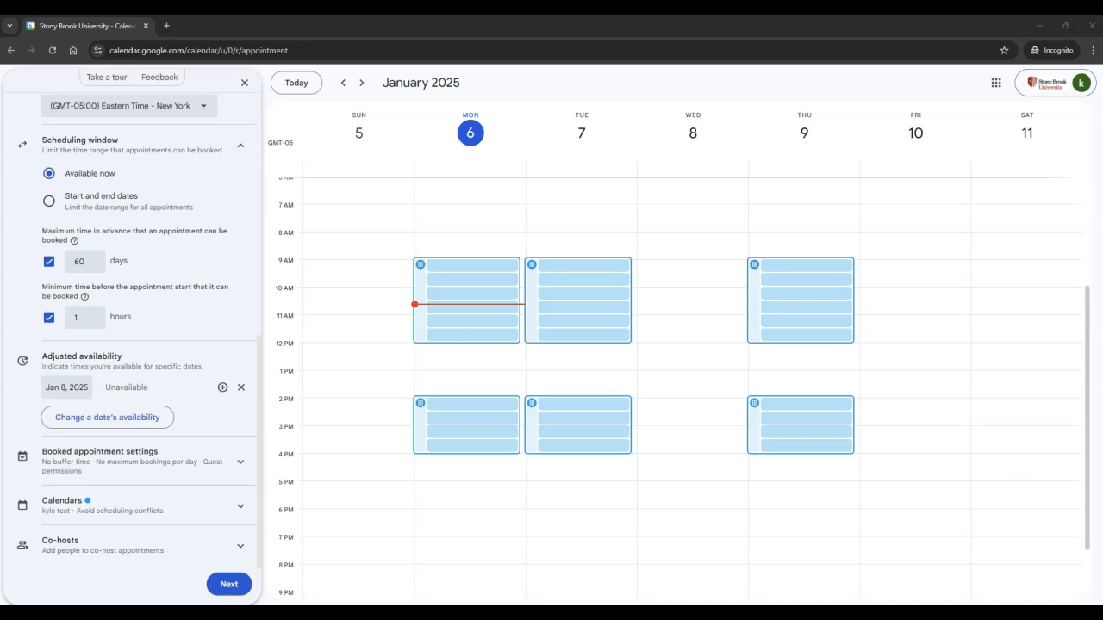
Enable the maximum bookings per day limit of 4 in booked appointment settings.
left_click(240, 472)
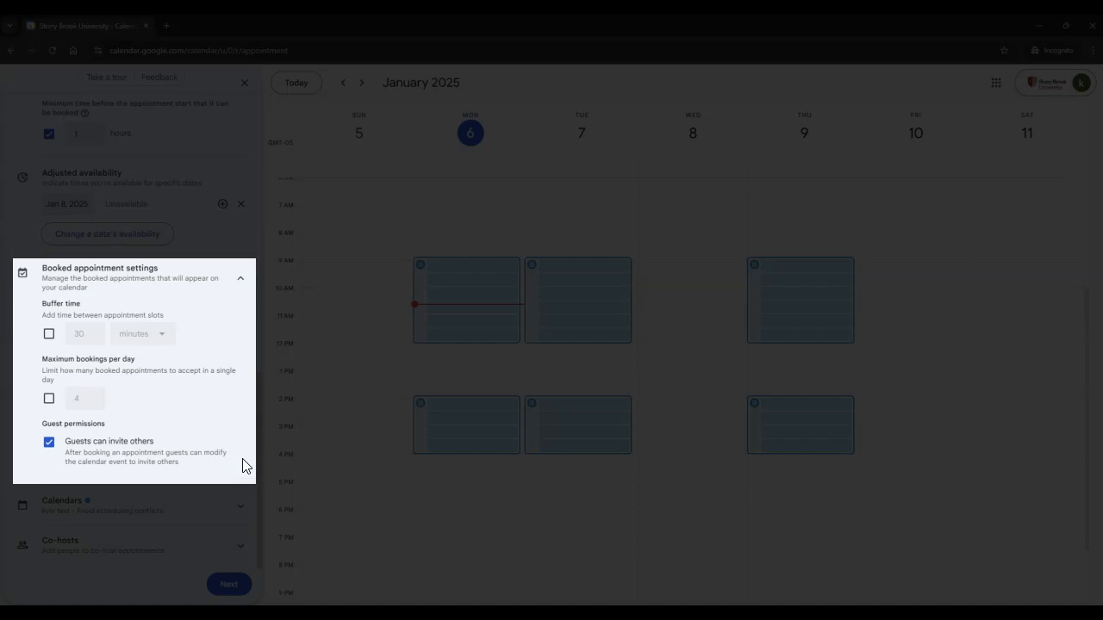
left_click(49, 400)
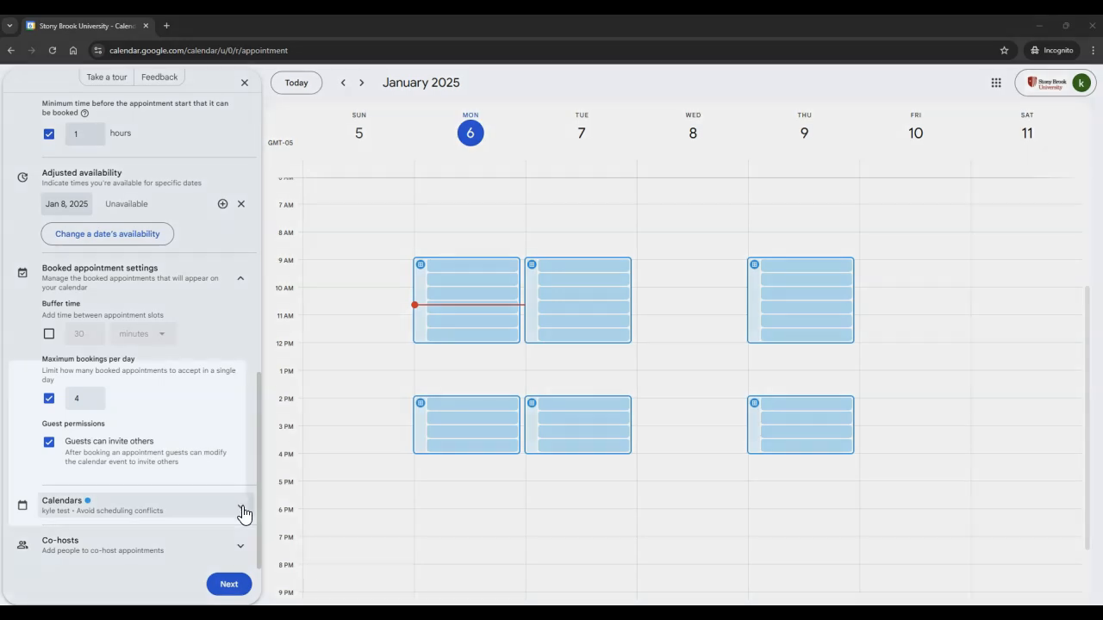
Expand the calendars and co-hosts settings and continue to the booking page details.
left_click(242, 506)
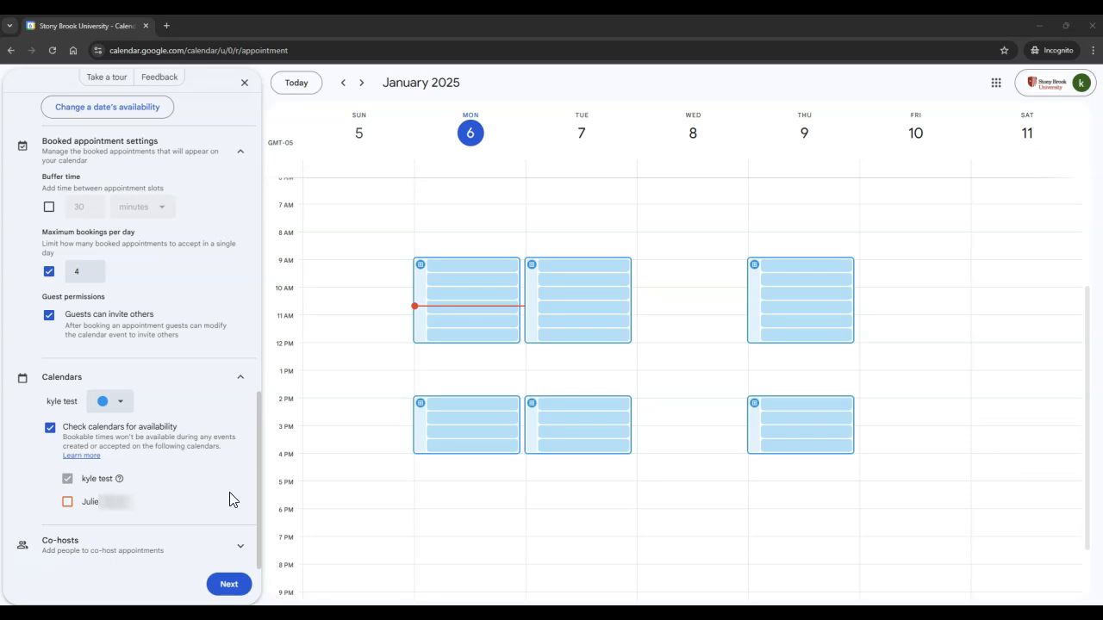
left_click(240, 544)
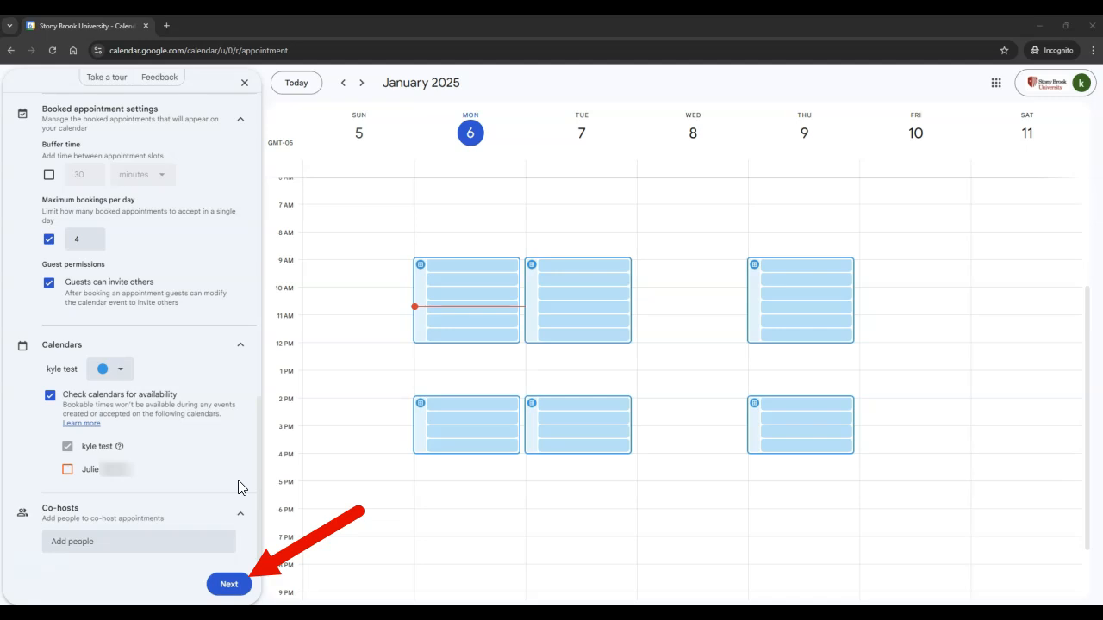
left_click(246, 589)
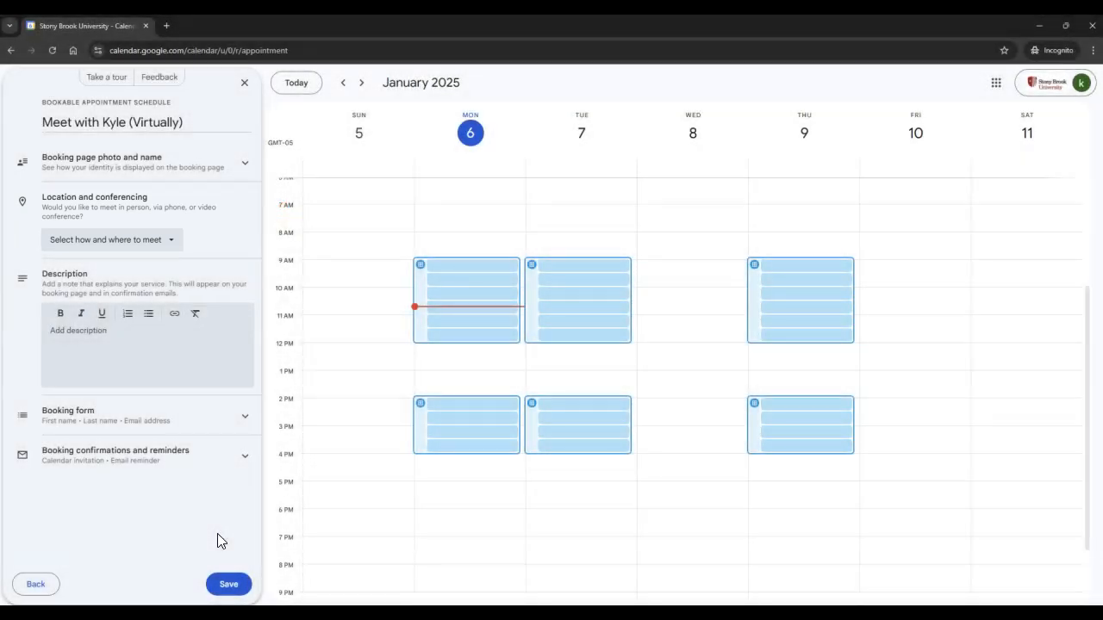
Paste a description asking people to book a time for assistance and noting the cancellation policy.
left_click(174, 243)
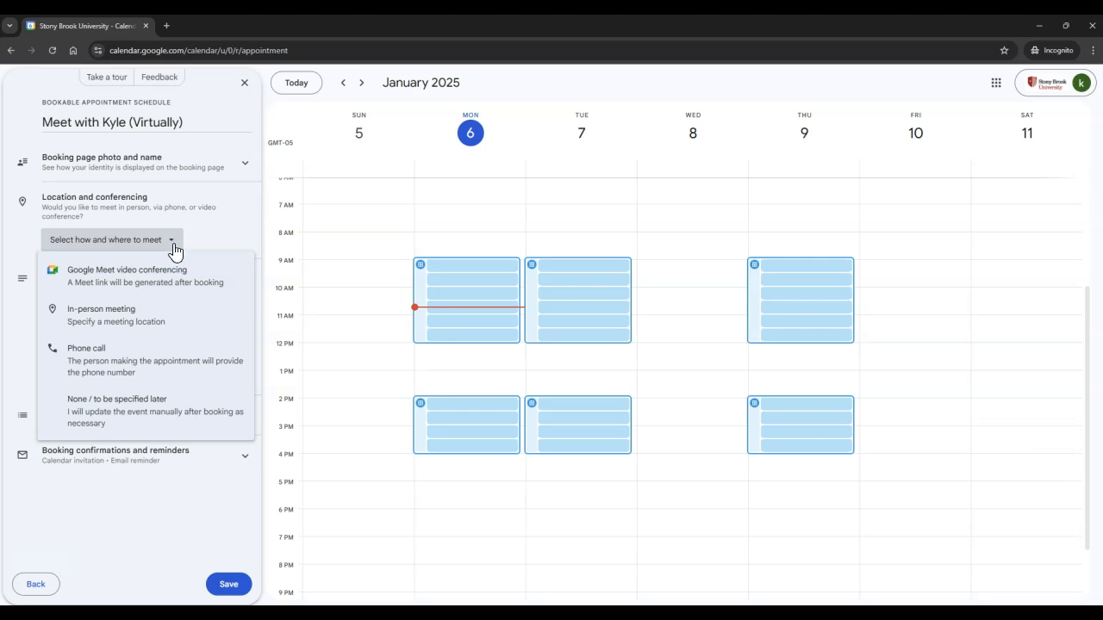
left_click(190, 430)
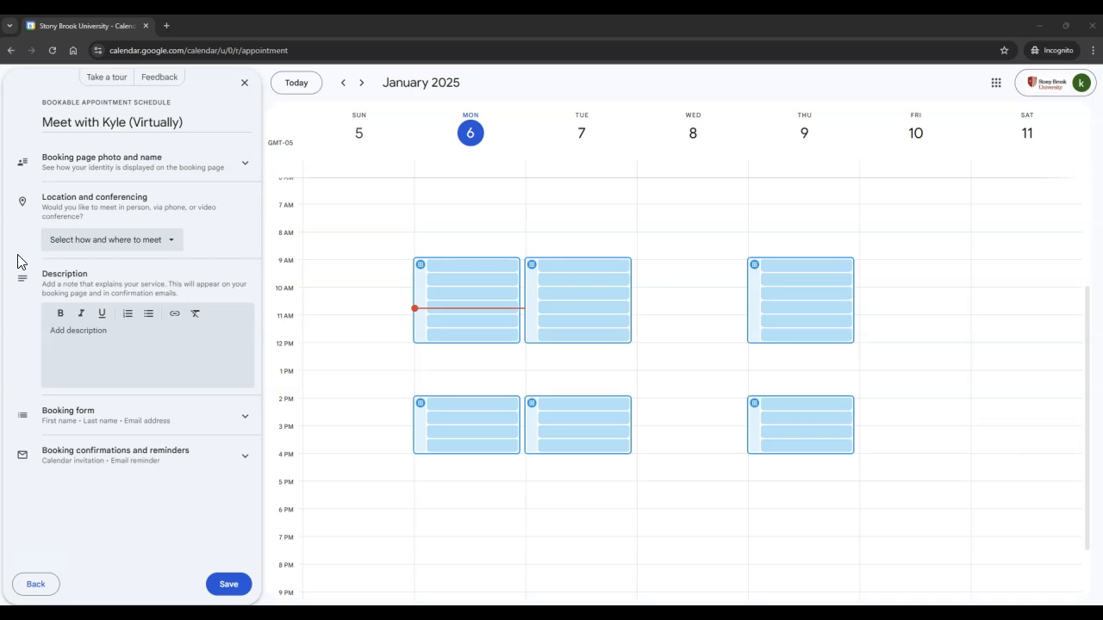
left_click(79, 341)
type("Please book a time to meet for assistance! Once a time is selected I will send a zoom link as soon as possible. PLEASE NOTE! Calendar appointments are subject to cancellation if the assistance you require was not previously discussed with Kyle via email or through a ticket.")
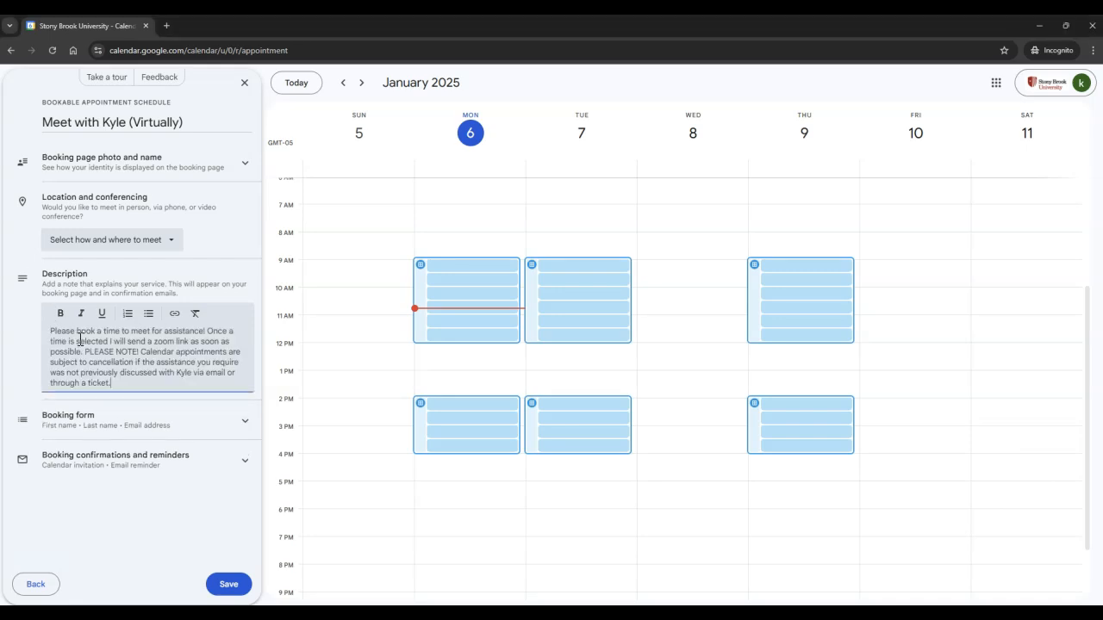
Add a required custom booking form question "What do you need help with?".
left_click(25, 343)
left_click(246, 433)
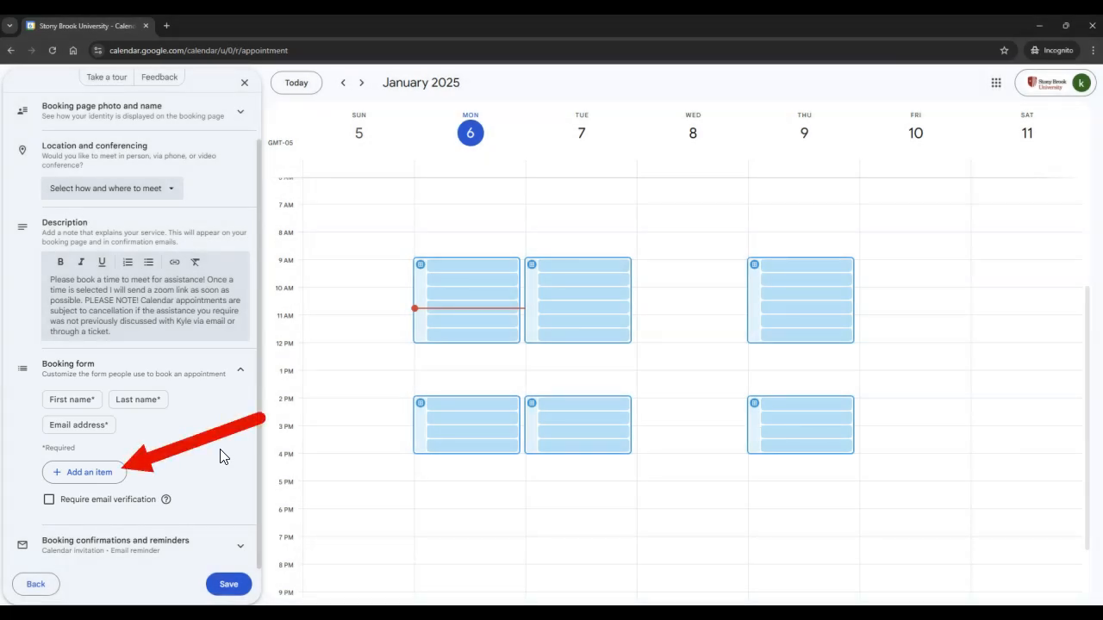
left_click(117, 472)
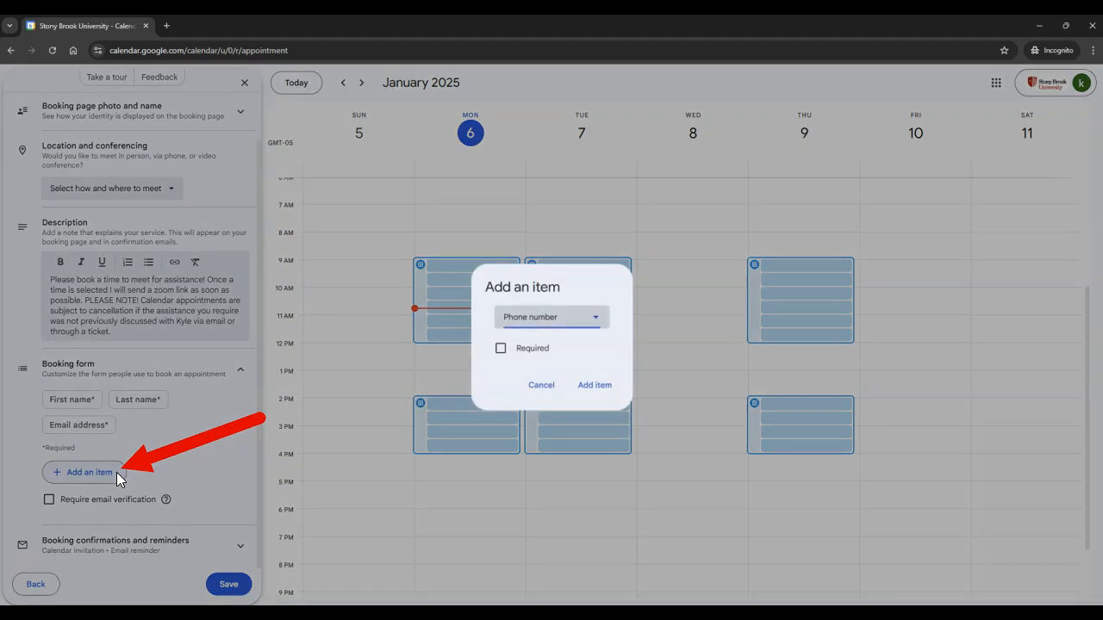
left_click(569, 325)
left_click(569, 369)
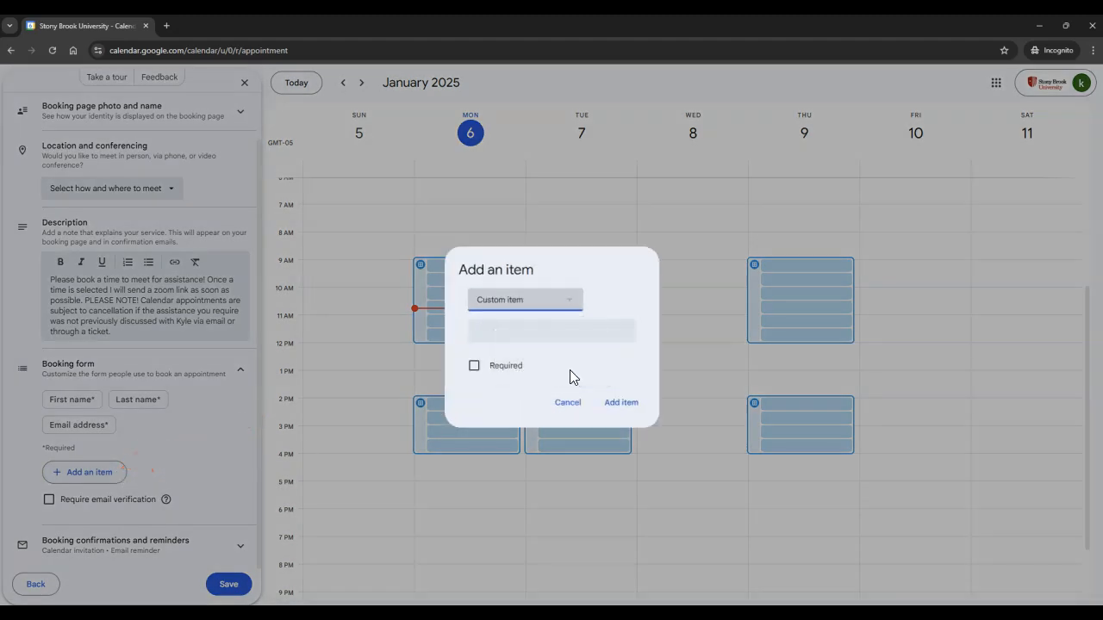
left_click(542, 328)
type("What do you need help with?")
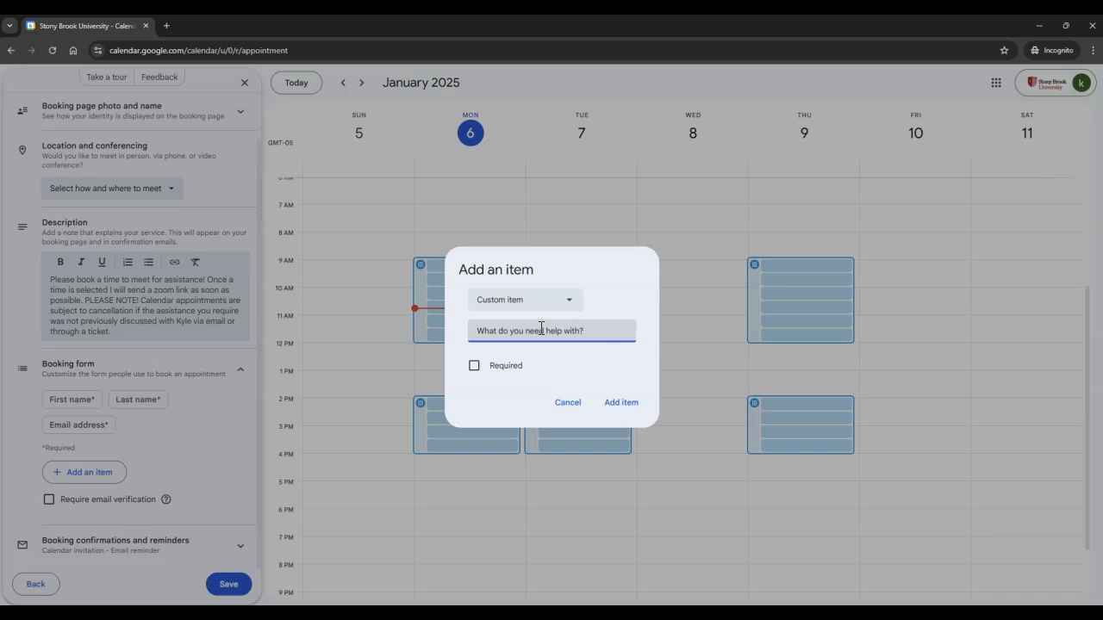
left_click(474, 369)
left_click(624, 405)
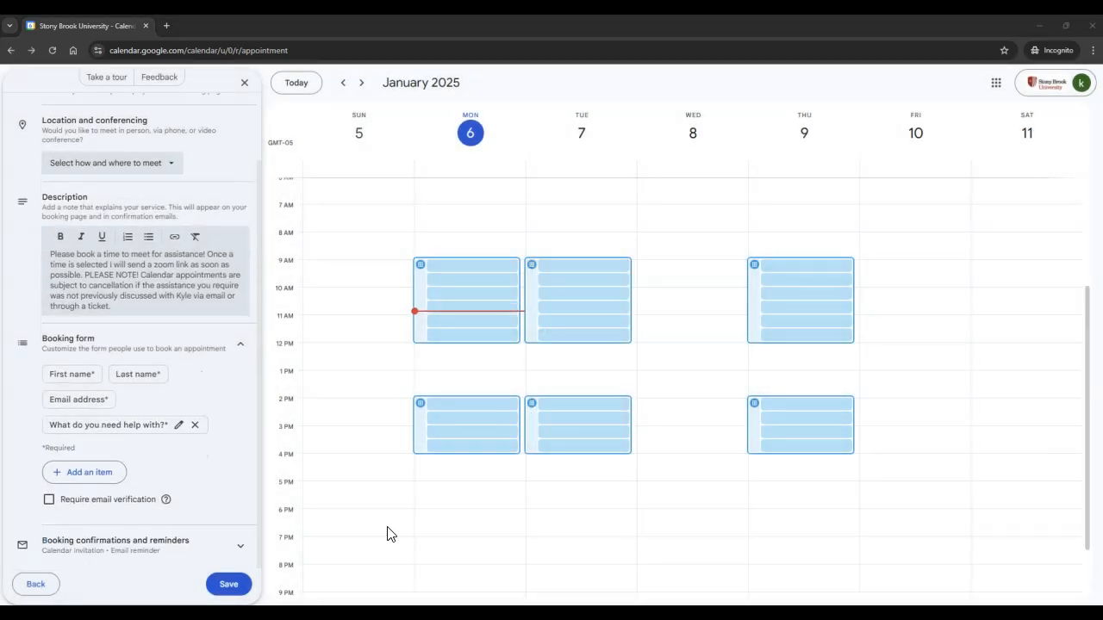
Add a second email reminder in the booking confirmations and reminders settings, then remove it.
left_click(240, 546)
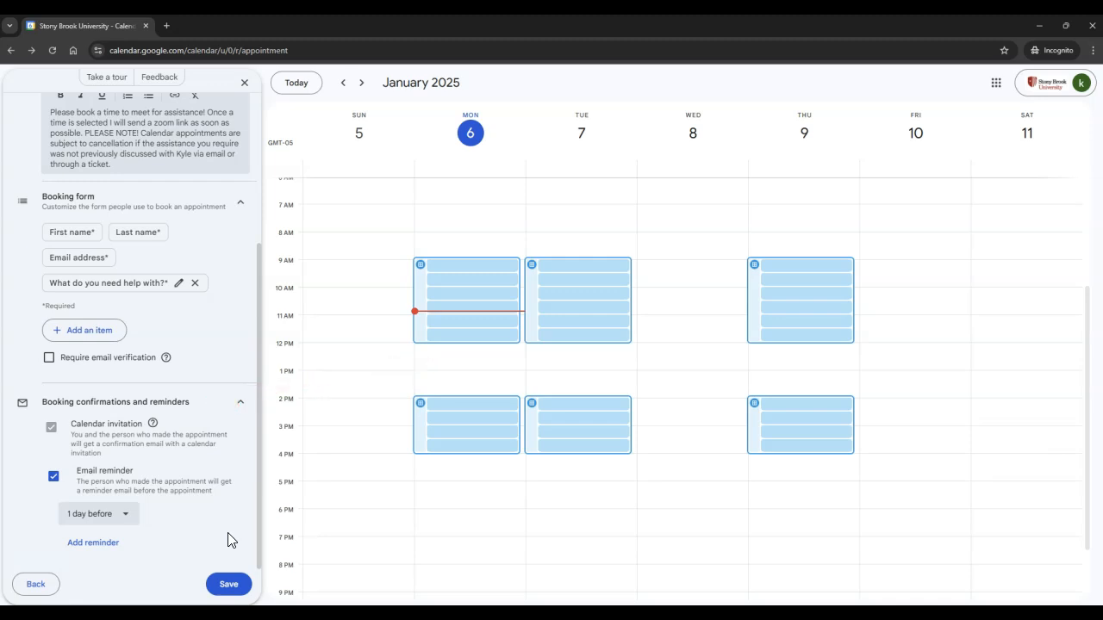
left_click(132, 515)
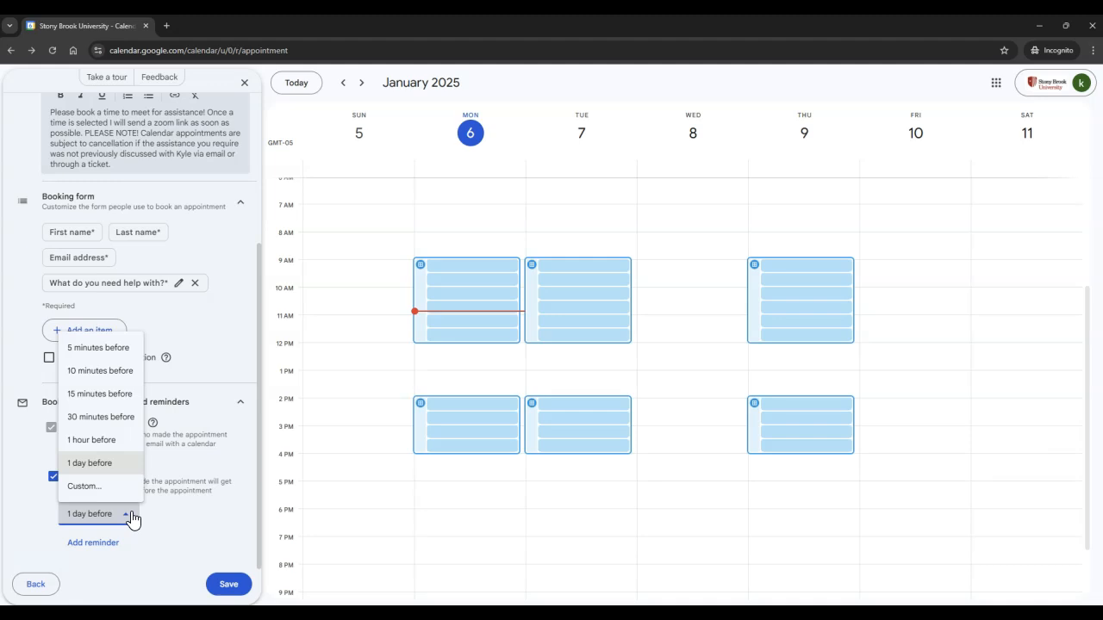
left_click(97, 543)
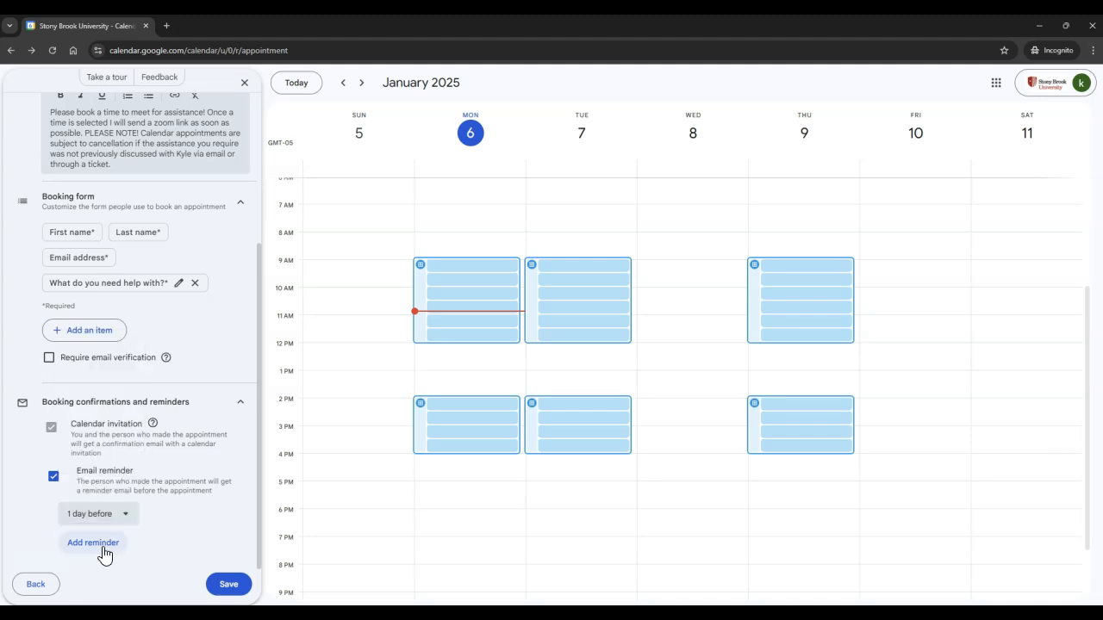
left_click(100, 547)
scroll(230, 516, "down", 1)
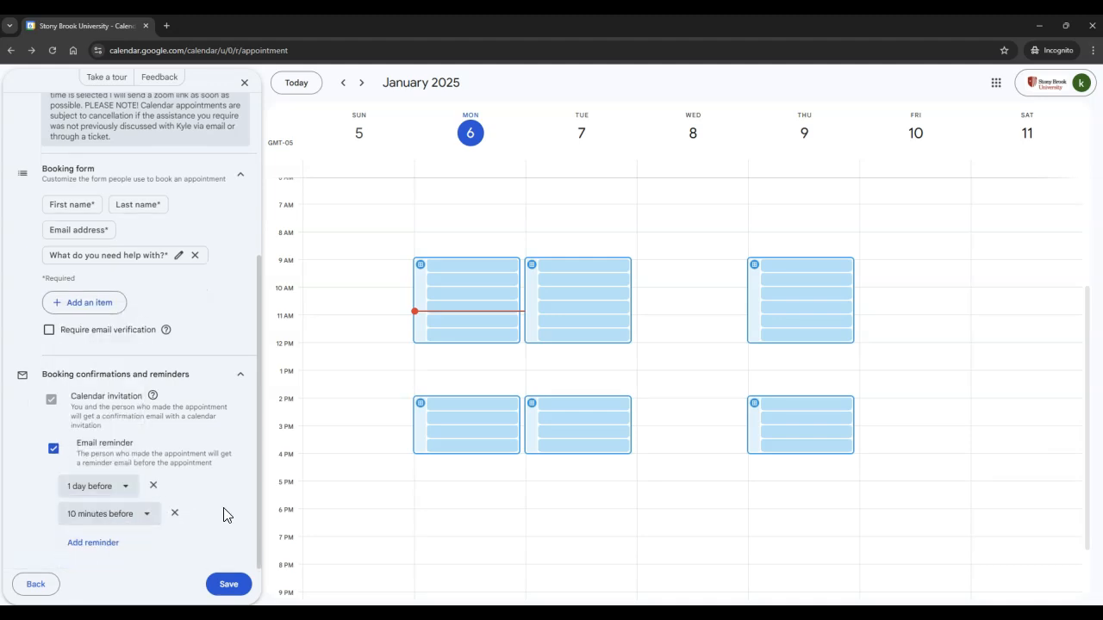
left_click(175, 513)
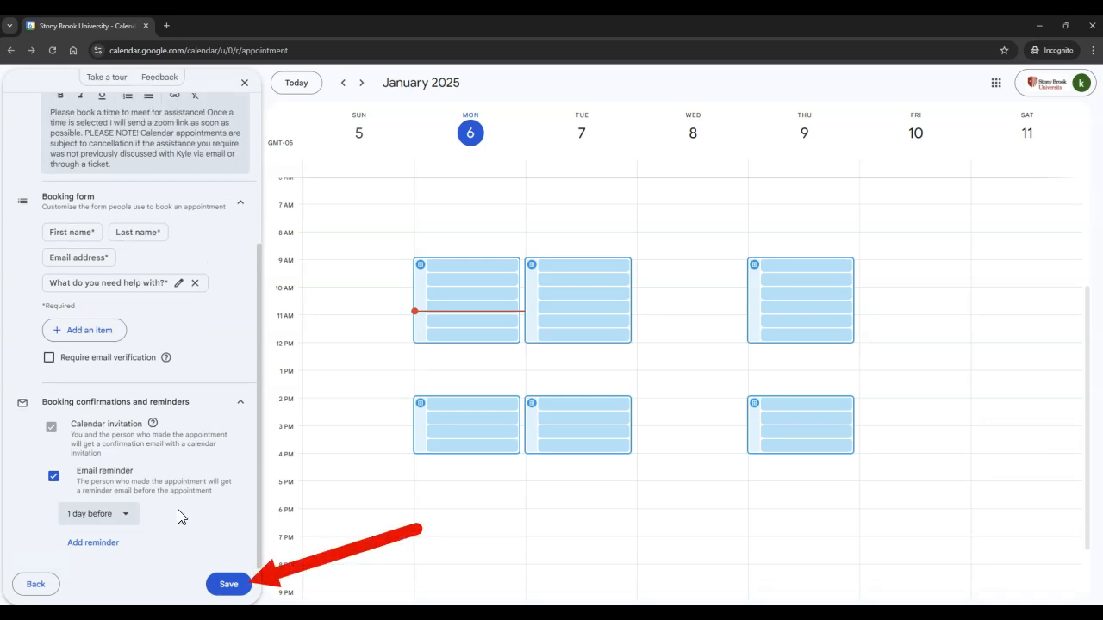
Save the appointment schedule and reopen Meet with Kyle (Virtually) for editing from the calendar.
left_click(246, 591)
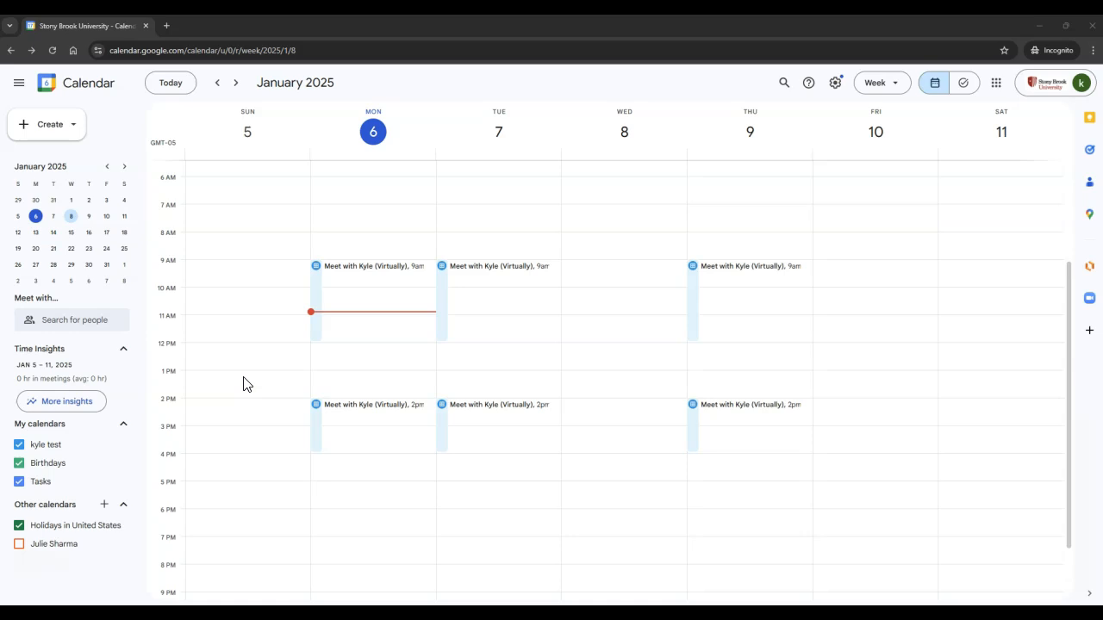
left_click(318, 296)
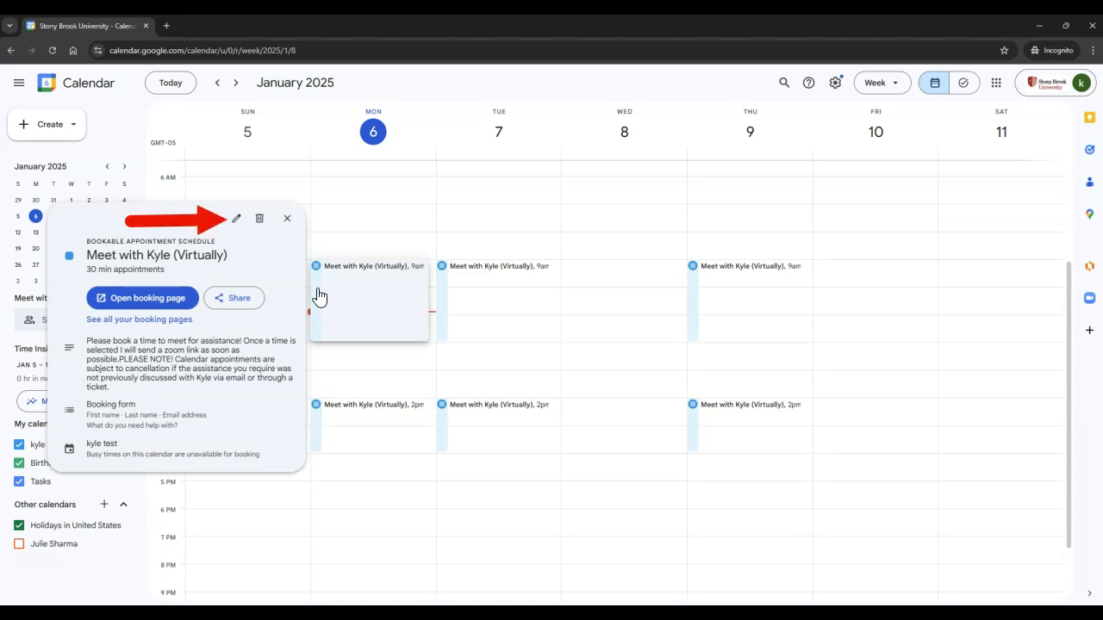
left_click(237, 219)
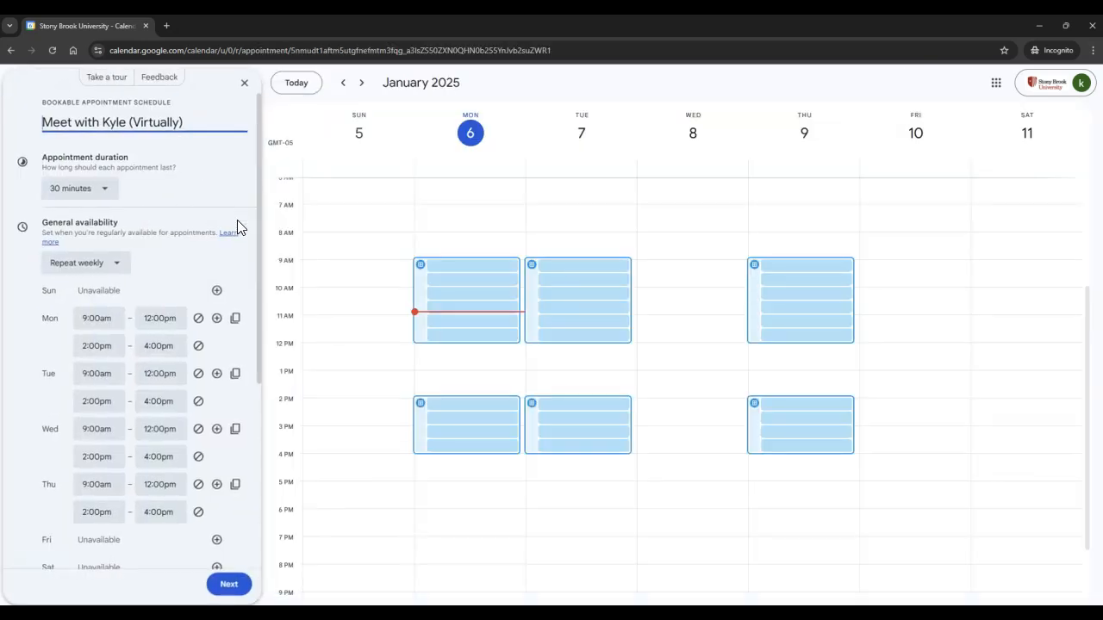